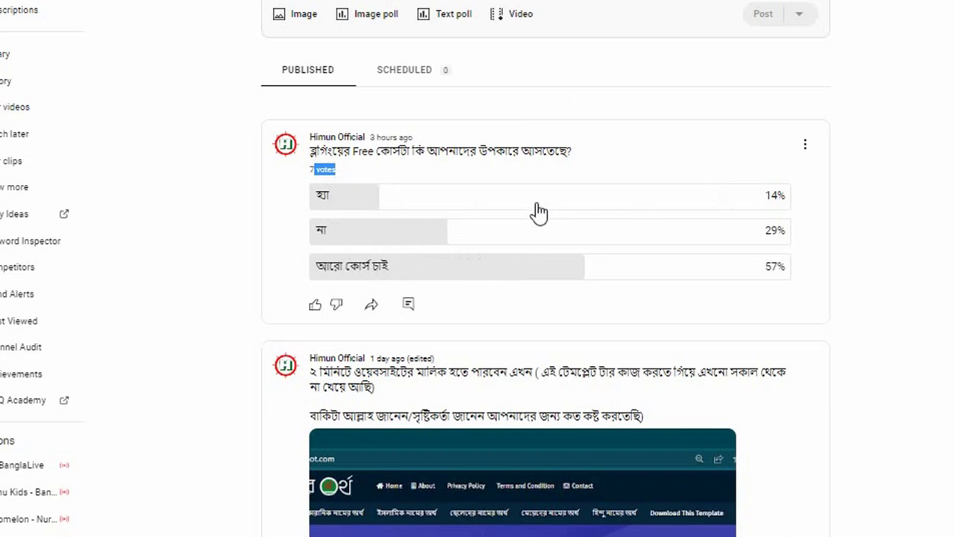
{"action": "left_click", "coordinate": [537, 213]}
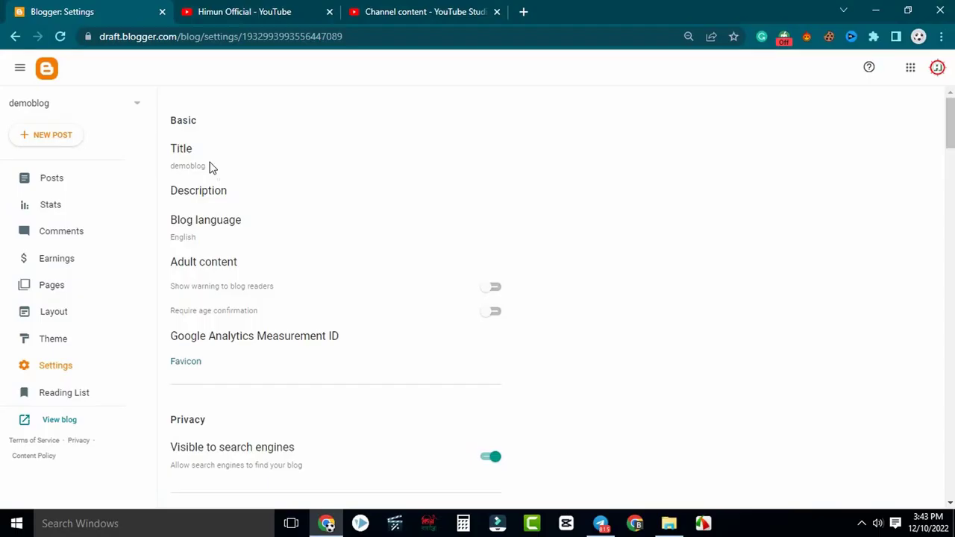
- Change the blog's title to "Namer Ortho Bangla" and save it
{"action": "left_click", "coordinate": [209, 167]}
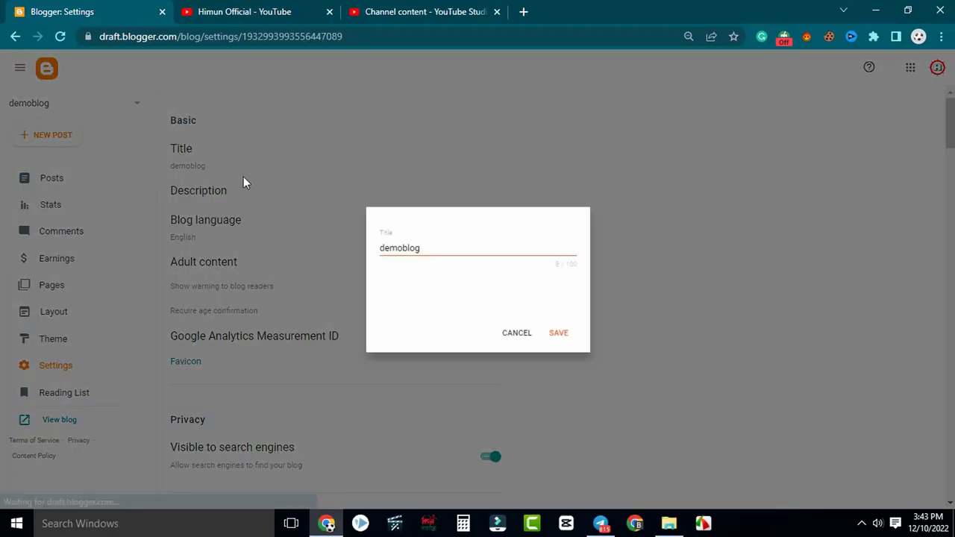
{"action": "left_click_drag", "start_coordinate": [431, 254], "coordinate": [315, 250]}
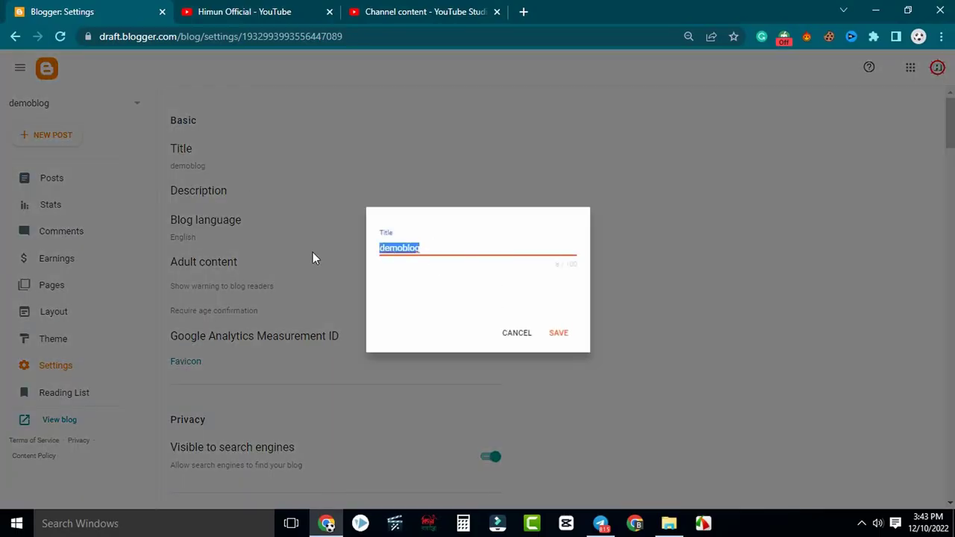
{"action": "key", "text": "BackSpace"}
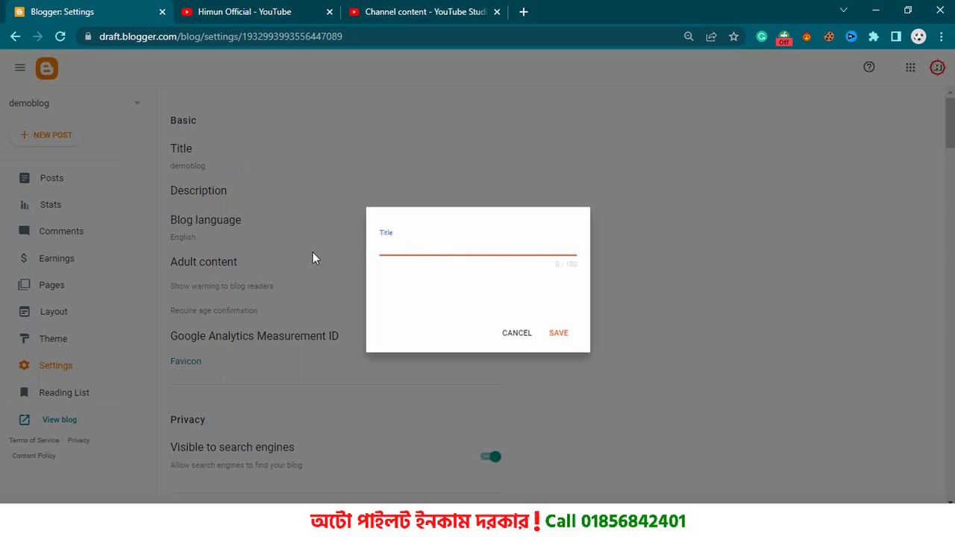
{"action": "type", "text": "Namer Ortho Bangla"}
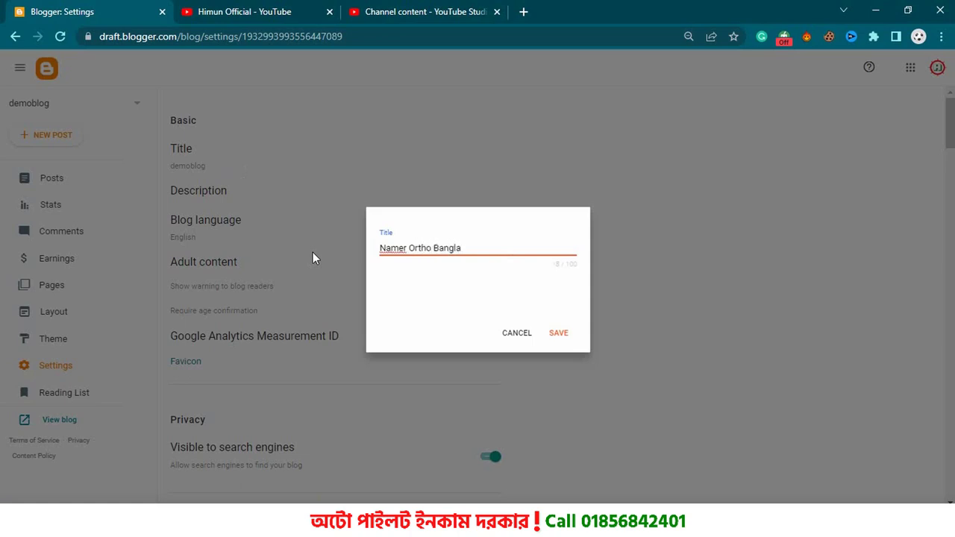
{"action": "left_click", "coordinate": [551, 332]}
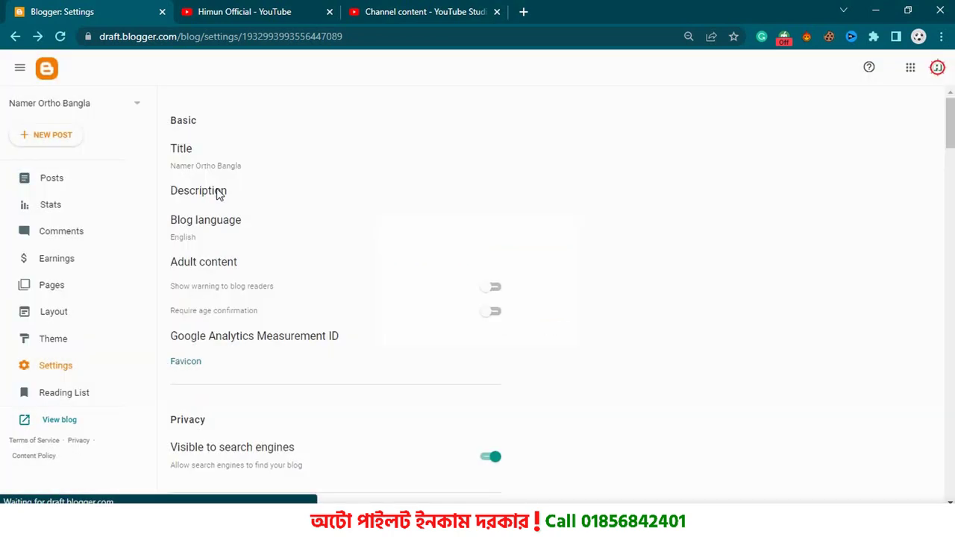
- Set the blog description to "We are Namer Ortho Banga and provide all namer ortho in bengeli." and save it
{"action": "left_click", "coordinate": [217, 191]}
{"action": "left_click", "coordinate": [431, 276]}
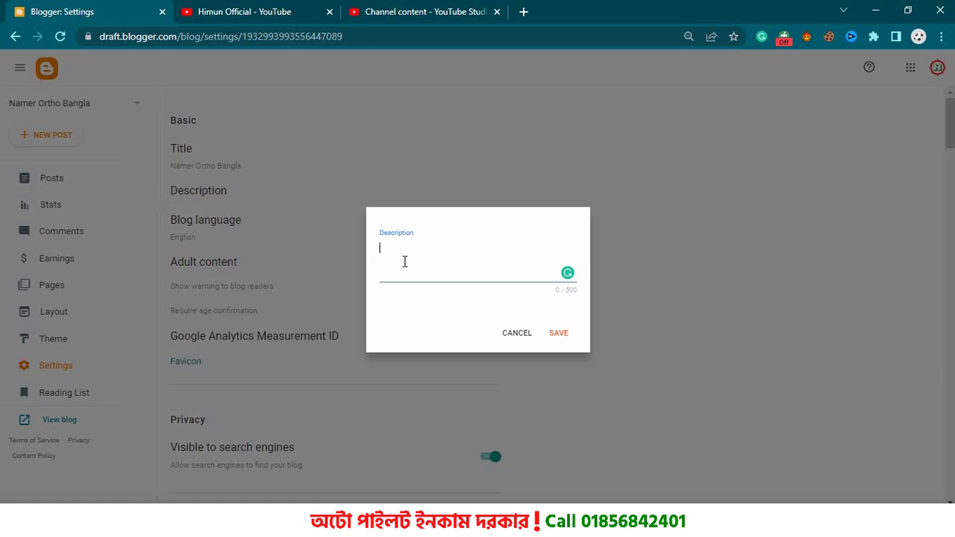
{"action": "type", "text": "We are Namer Ortho Banga and provide all namer ortho "}
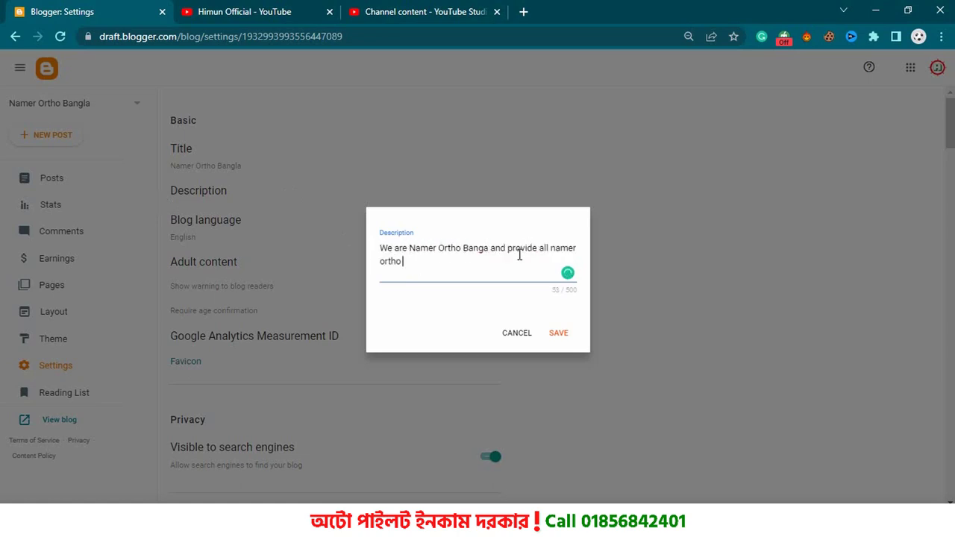
{"action": "type", "text": "in bengeli."}
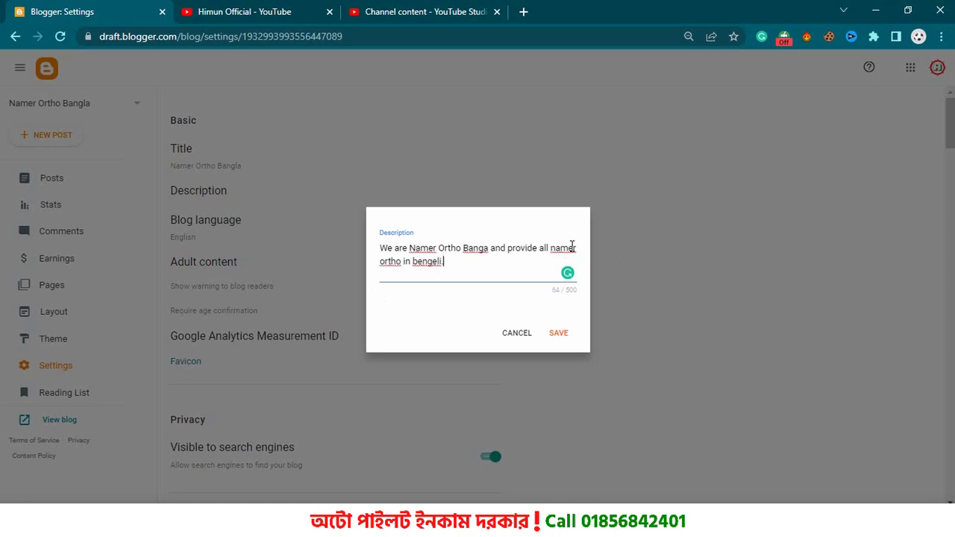
{"action": "left_click", "coordinate": [560, 334]}
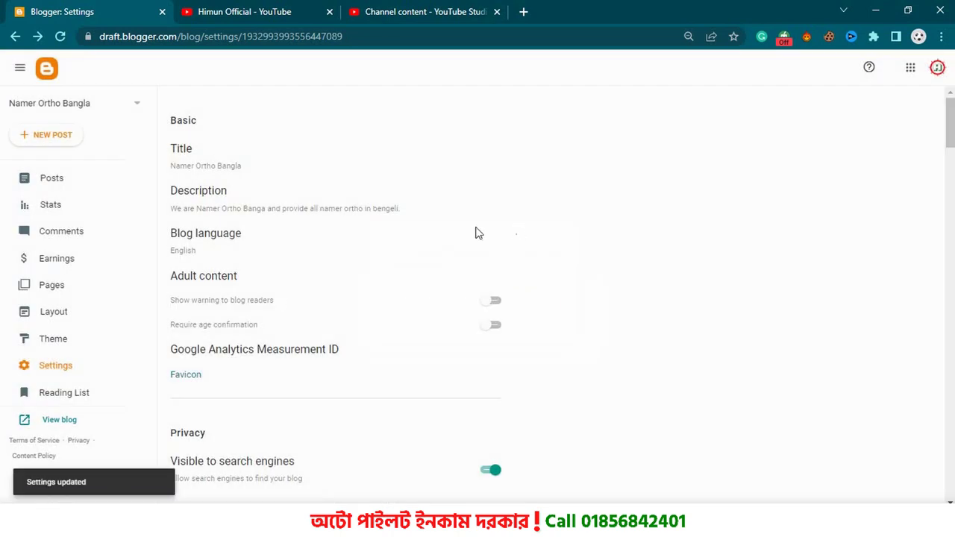
- Set the blog language to Bangla and save the choice
{"action": "left_click", "coordinate": [216, 246]}
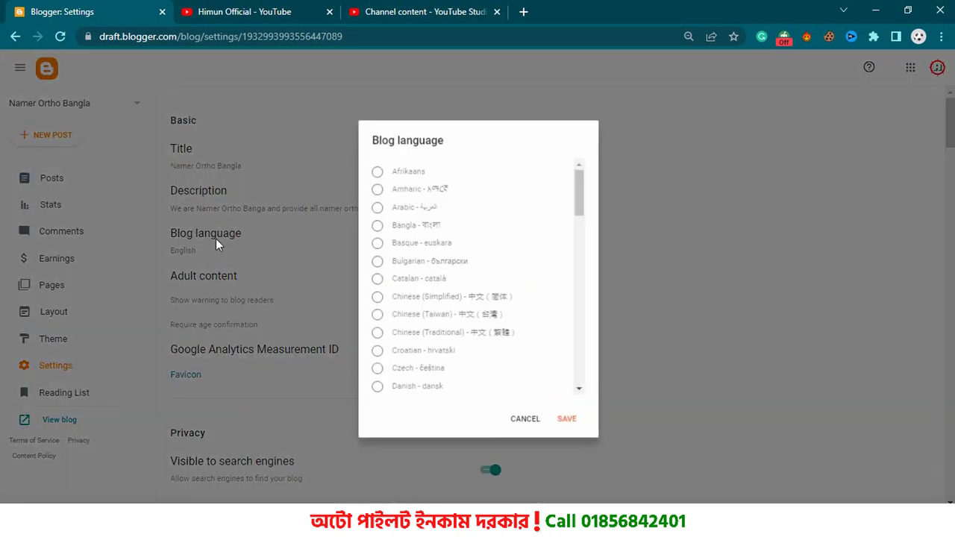
{"action": "left_click", "coordinate": [388, 228]}
{"action": "left_click", "coordinate": [566, 419]}
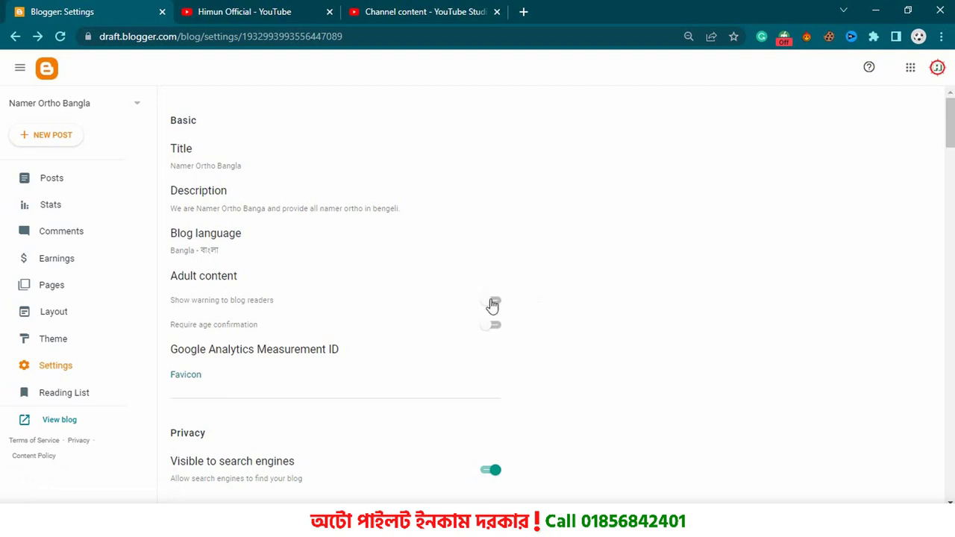
- Review the privacy, publishing, HTTPS and permissions settings, including the list of blog admins and authors
{"action": "left_click_drag", "start_coordinate": [947, 123], "coordinate": [947, 149]}
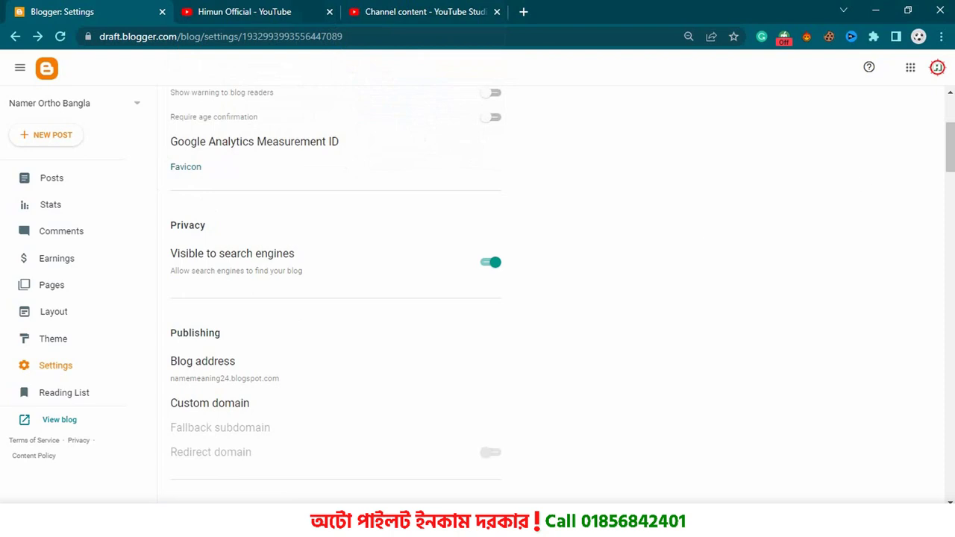
{"action": "left_click_drag", "start_coordinate": [950, 149], "coordinate": [950, 164]}
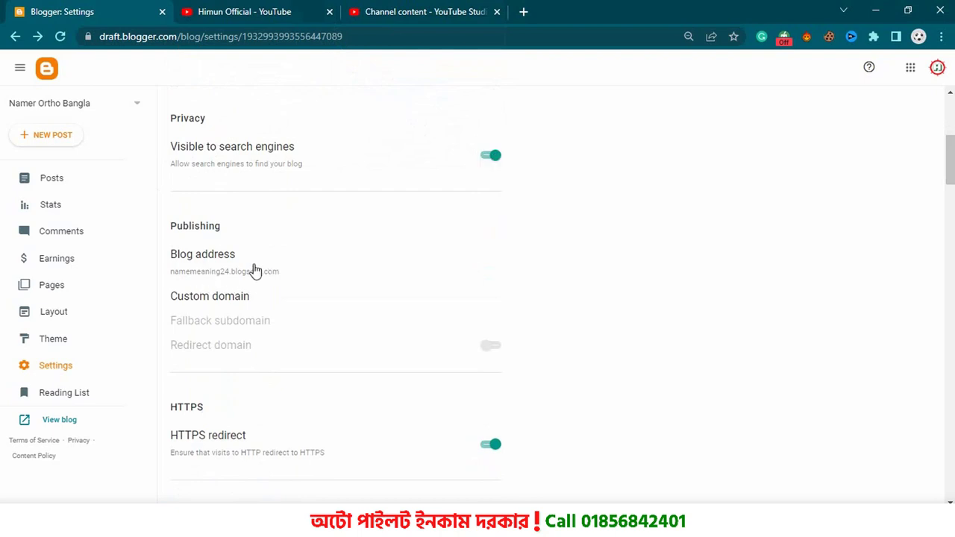
{"action": "scroll", "coordinate": [948, 172], "scroll_direction": "down", "scroll_amount": 3}
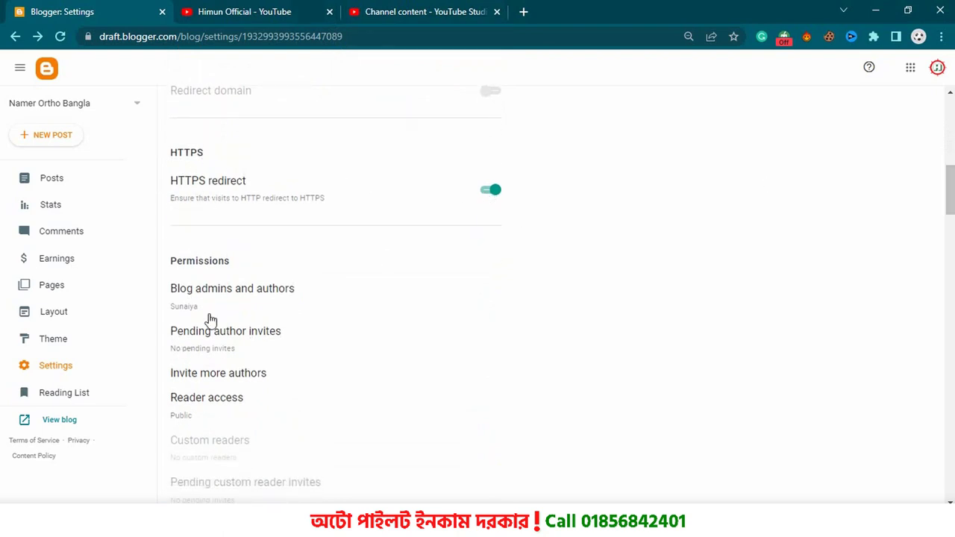
{"action": "left_click", "coordinate": [244, 295]}
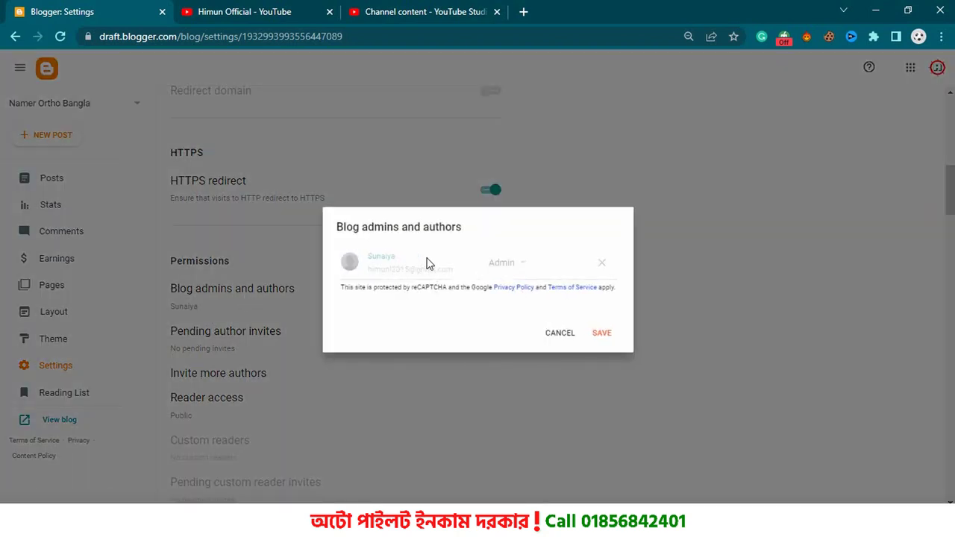
{"action": "left_click", "coordinate": [564, 341]}
{"action": "scroll", "coordinate": [245, 265], "scroll_direction": "down", "scroll_amount": 1}
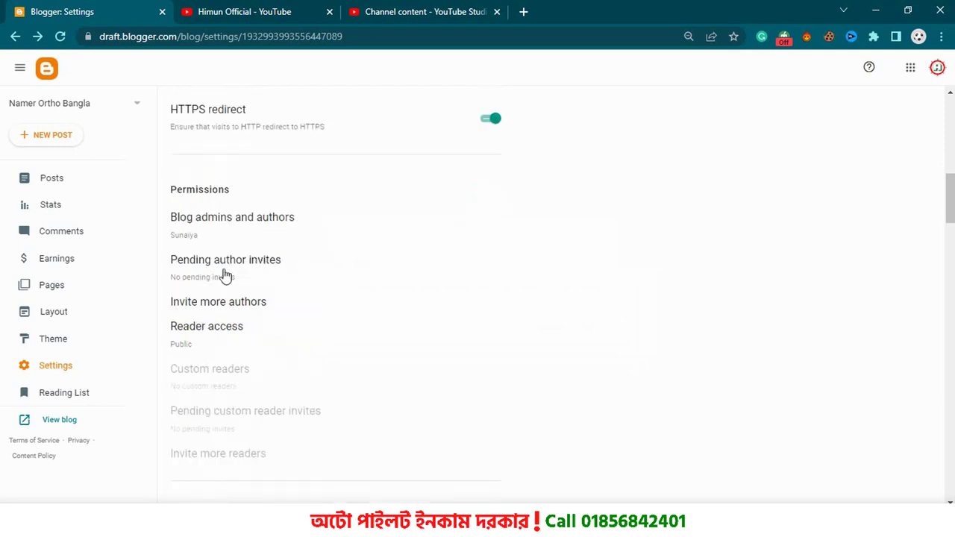
{"action": "scroll", "coordinate": [950, 198], "scroll_direction": "down", "scroll_amount": 2}
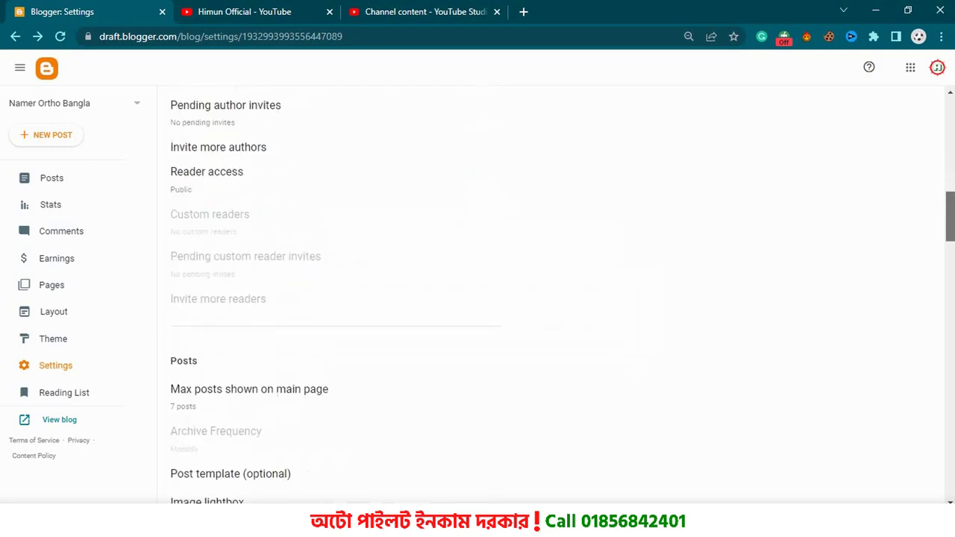
{"action": "scroll", "coordinate": [949, 216], "scroll_direction": "down", "scroll_amount": 2}
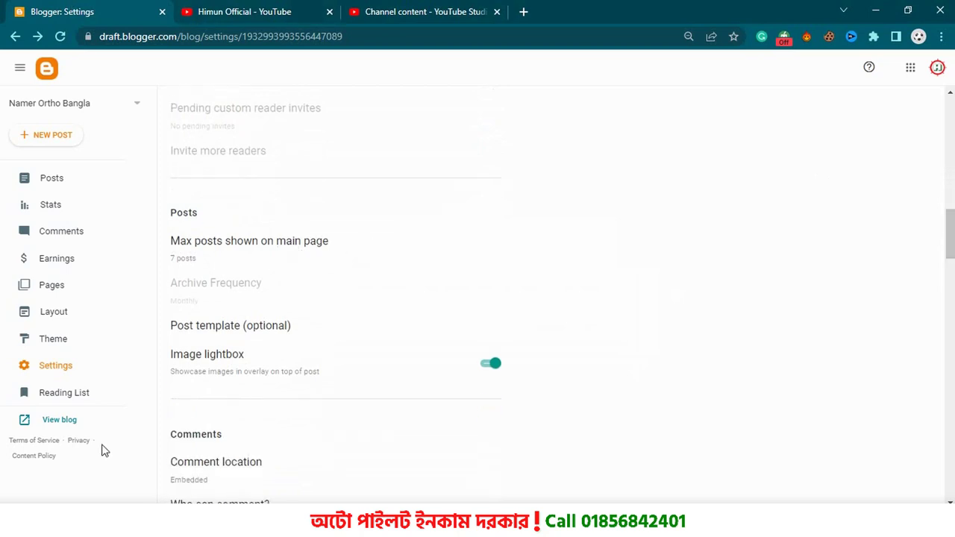
- Open the live blog and look through its home page down to the recent posts section
{"action": "left_click", "coordinate": [64, 420]}
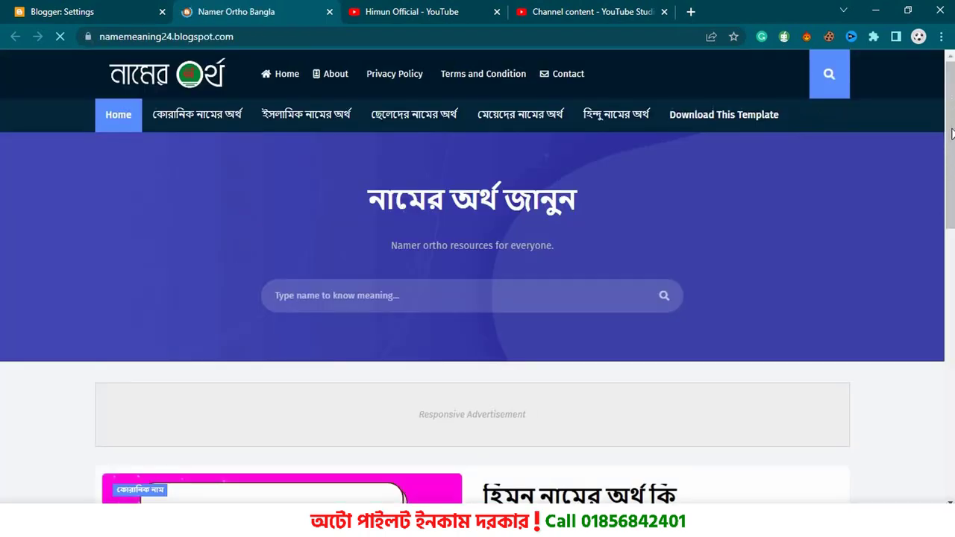
{"action": "scroll", "coordinate": [951, 196], "scroll_direction": "down", "scroll_amount": 3}
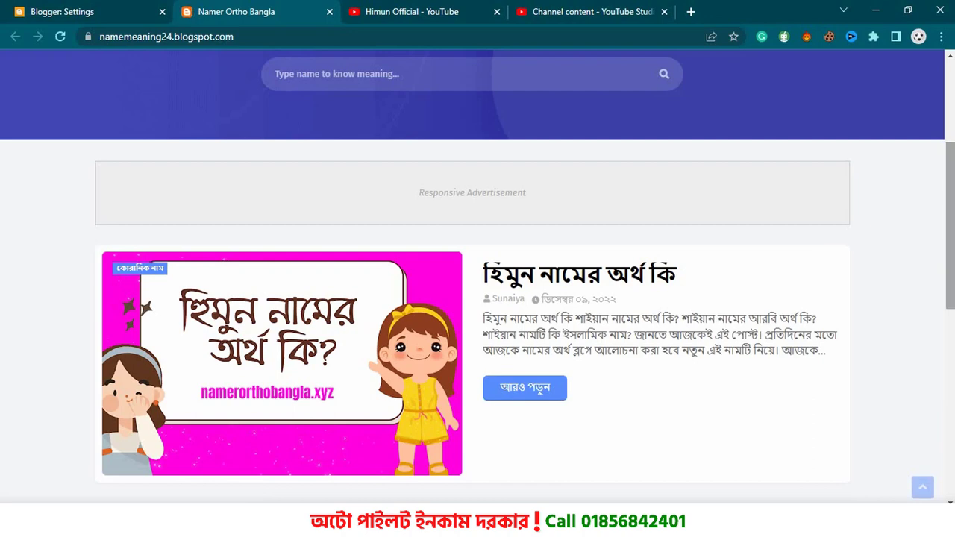
{"action": "scroll", "coordinate": [951, 195], "scroll_direction": "down", "scroll_amount": 4}
{"action": "scroll", "coordinate": [94, 386], "scroll_direction": "down", "scroll_amount": 1}
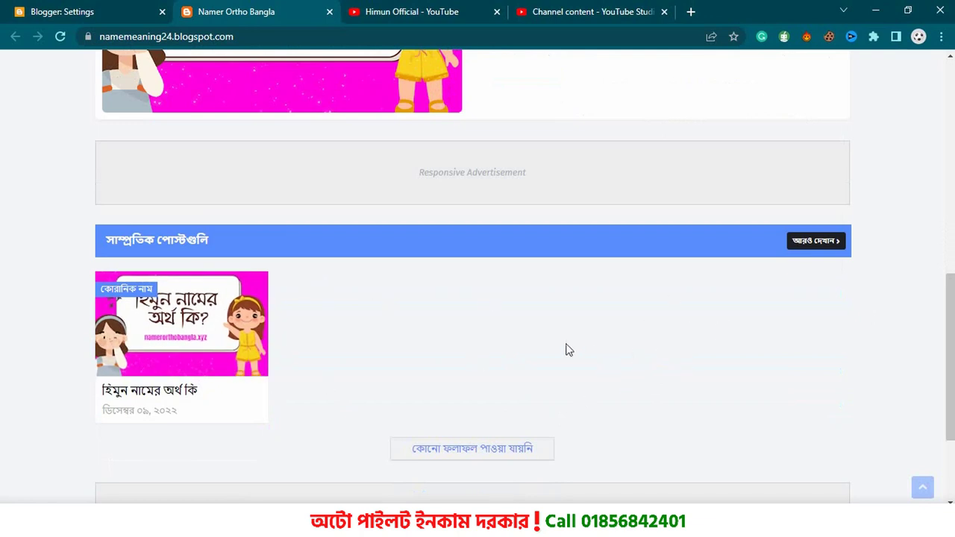
- Return to the blog settings and set the maximum posts shown on the main page to 12
{"action": "left_click", "coordinate": [85, 7]}
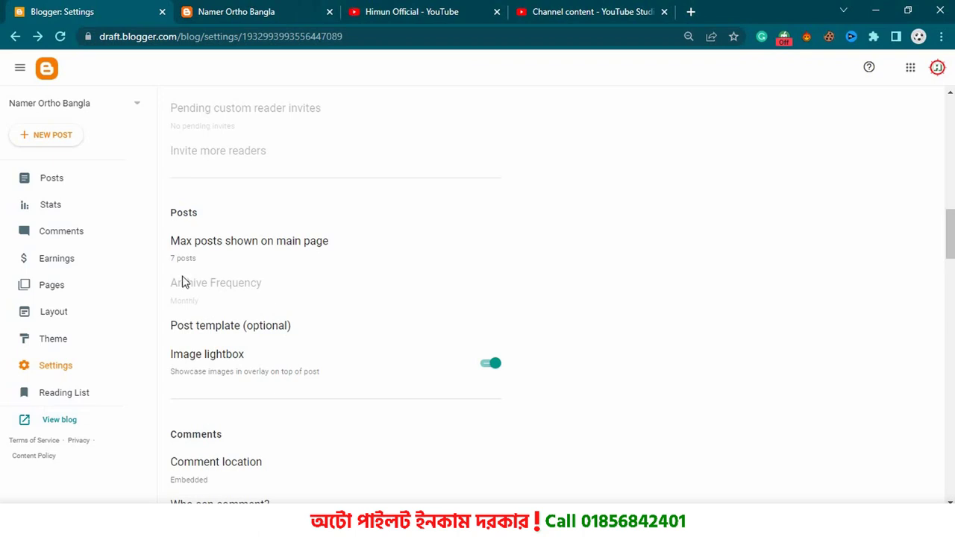
{"action": "left_click", "coordinate": [198, 255]}
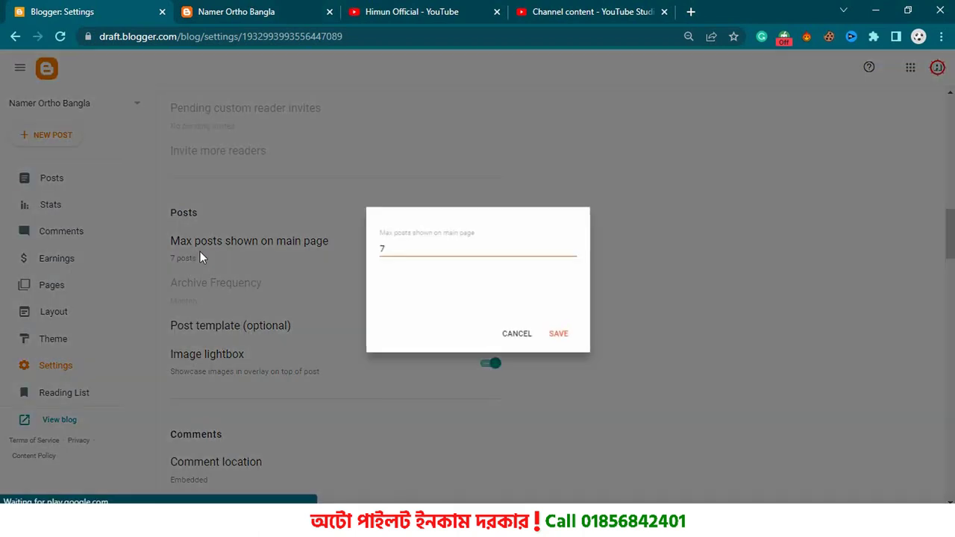
{"action": "double_click", "coordinate": [383, 249]}
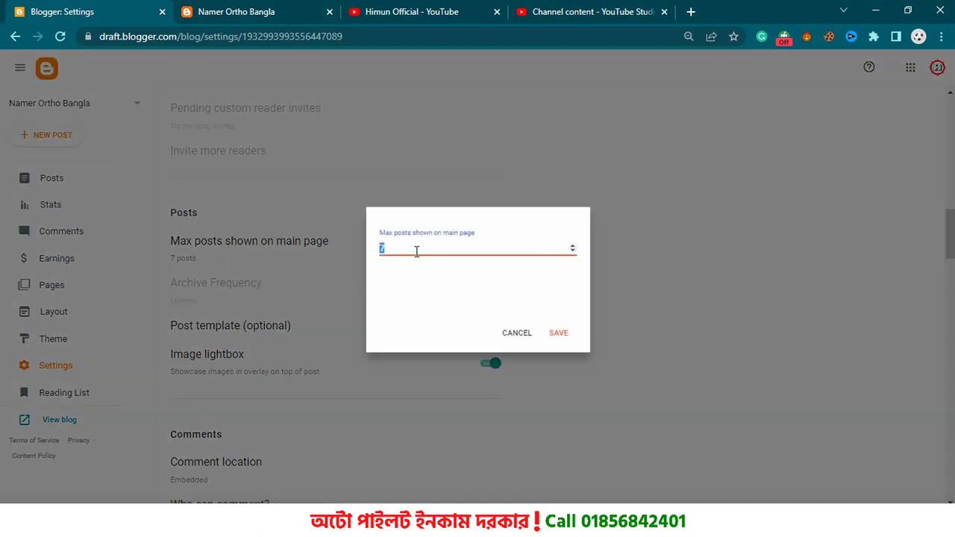
{"action": "type", "text": "12"}
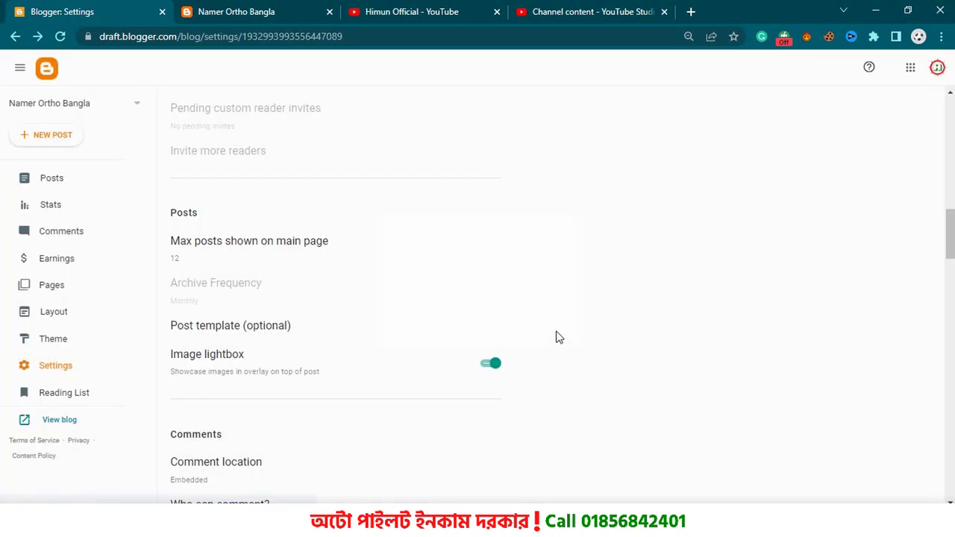
- Enable the search description in the meta tags settings
{"action": "scroll", "coordinate": [557, 336], "scroll_direction": "down", "scroll_amount": 10}
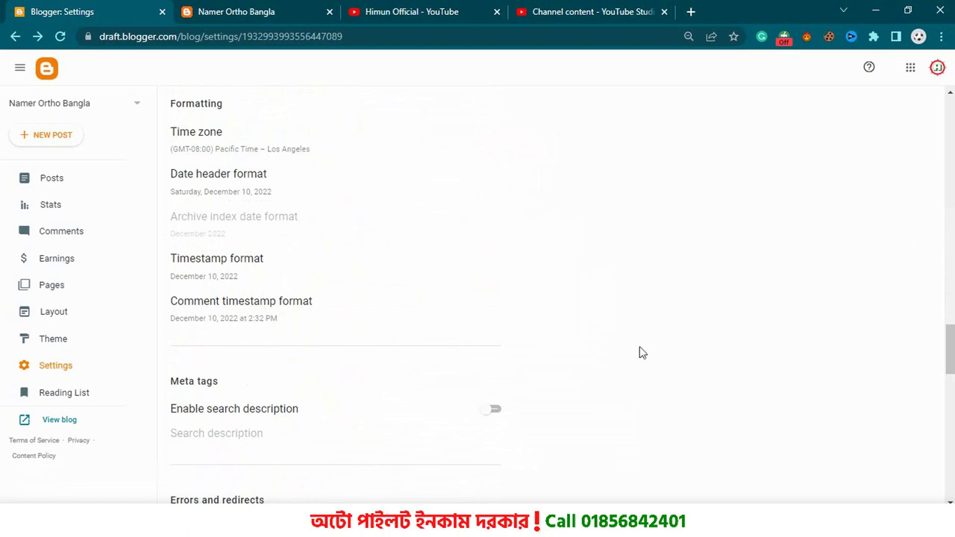
{"action": "scroll", "coordinate": [951, 346], "scroll_direction": "down", "scroll_amount": 3}
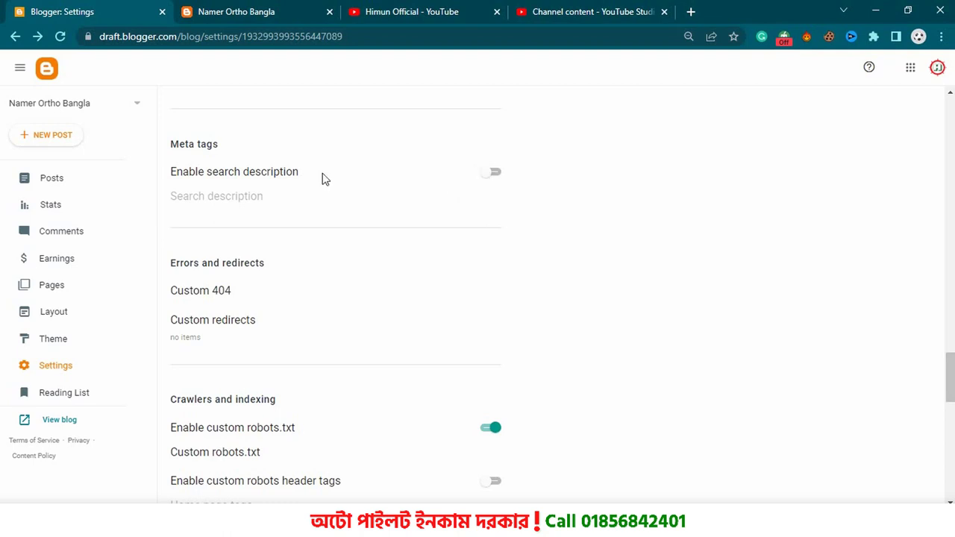
{"action": "left_click", "coordinate": [488, 174]}
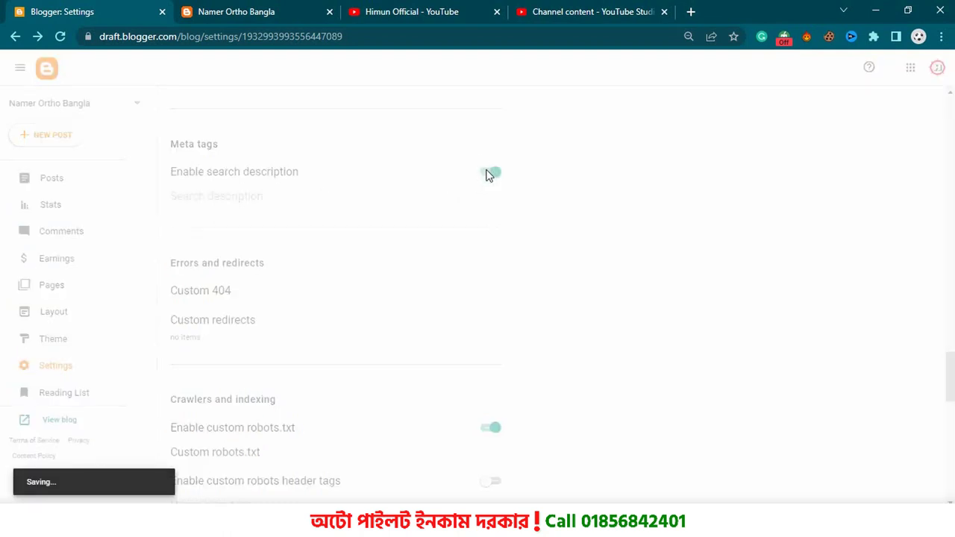
{"action": "left_click", "coordinate": [247, 197]}
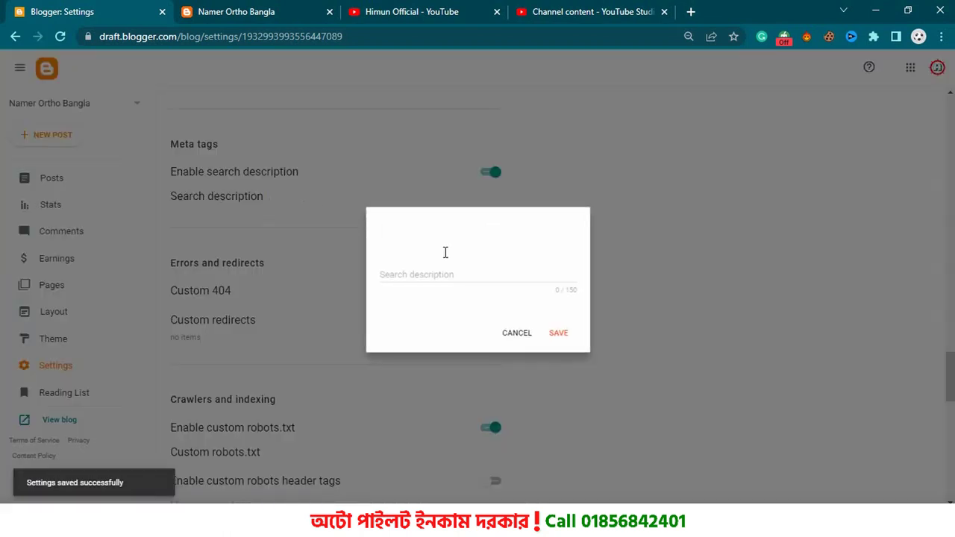
{"action": "left_click", "coordinate": [437, 273]}
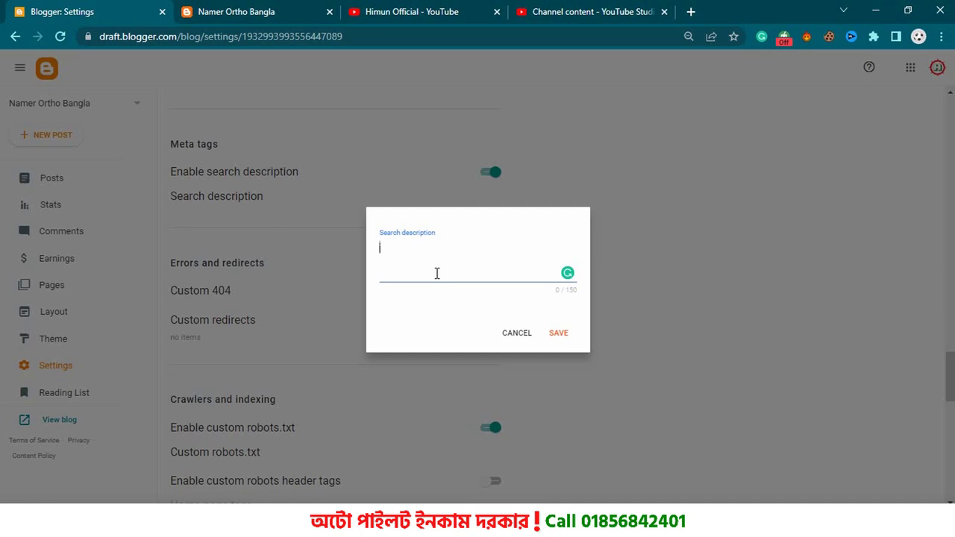
{"action": "left_click", "coordinate": [524, 339]}
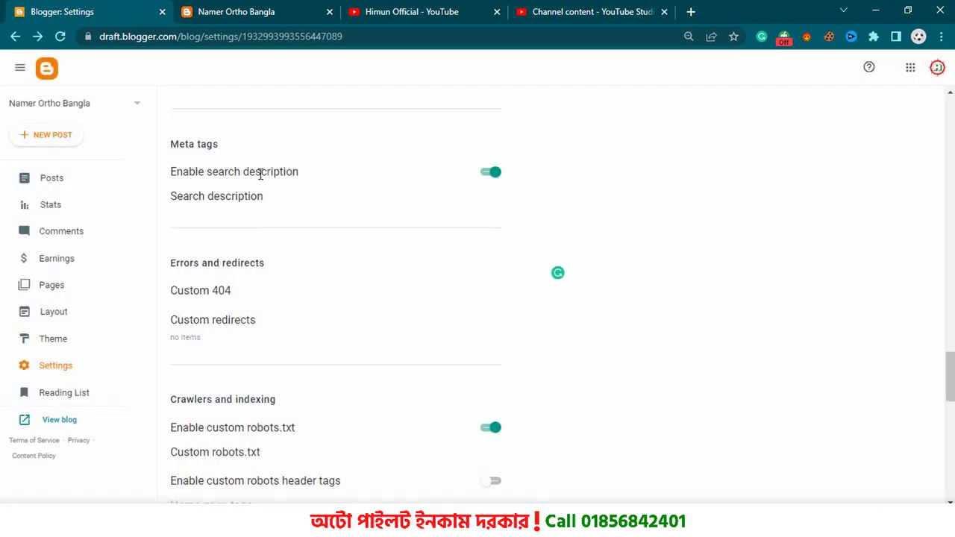
{"action": "left_click", "coordinate": [266, 208]}
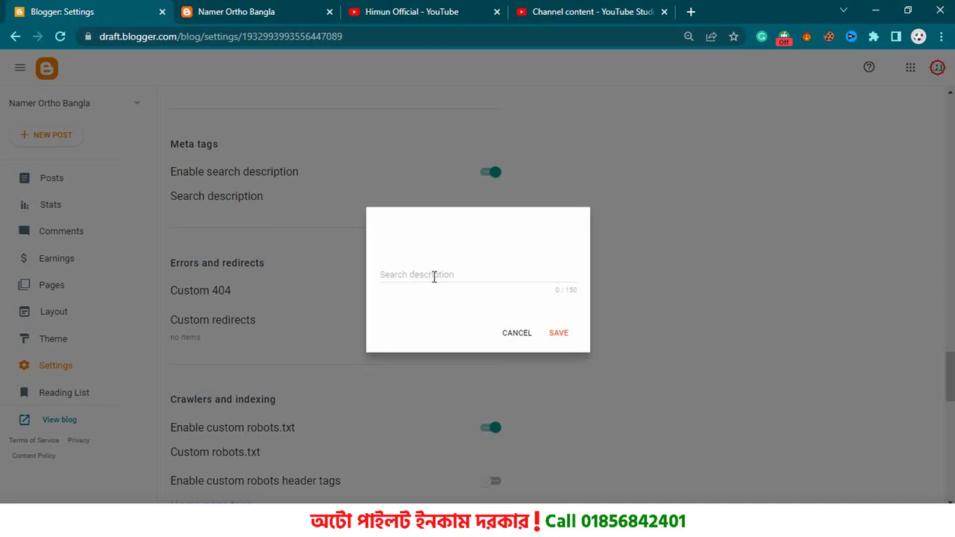
{"action": "left_click", "coordinate": [515, 336]}
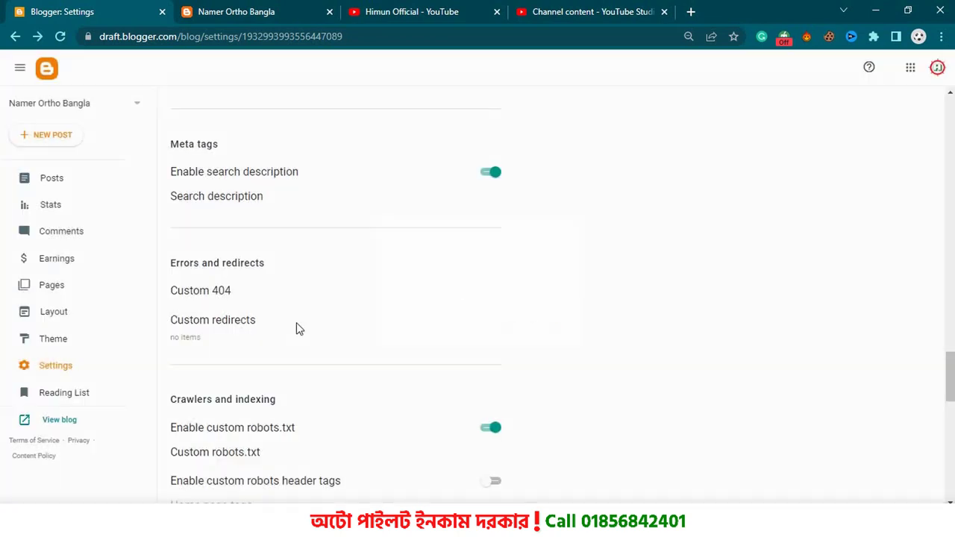
{"action": "left_click", "coordinate": [231, 324]}
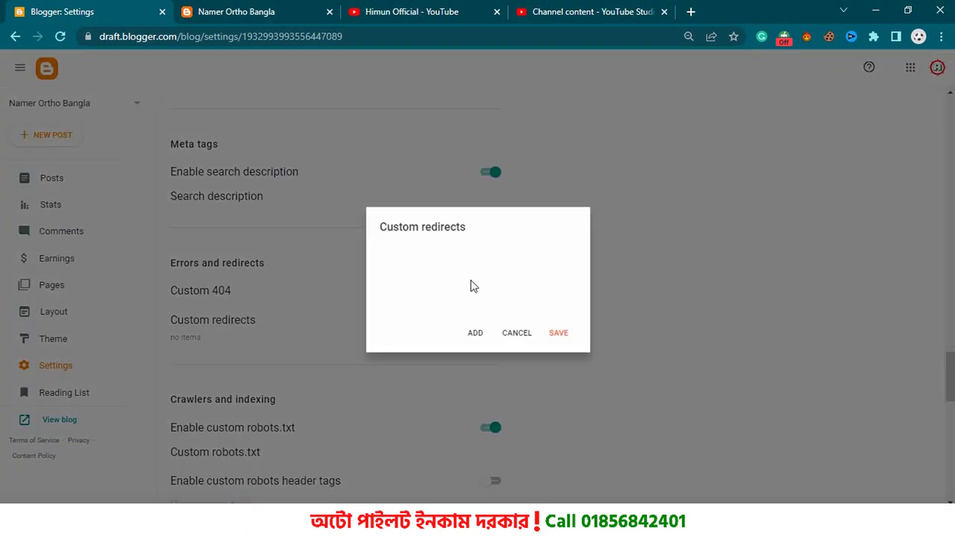
{"action": "left_click", "coordinate": [474, 333]}
{"action": "left_click", "coordinate": [416, 243]}
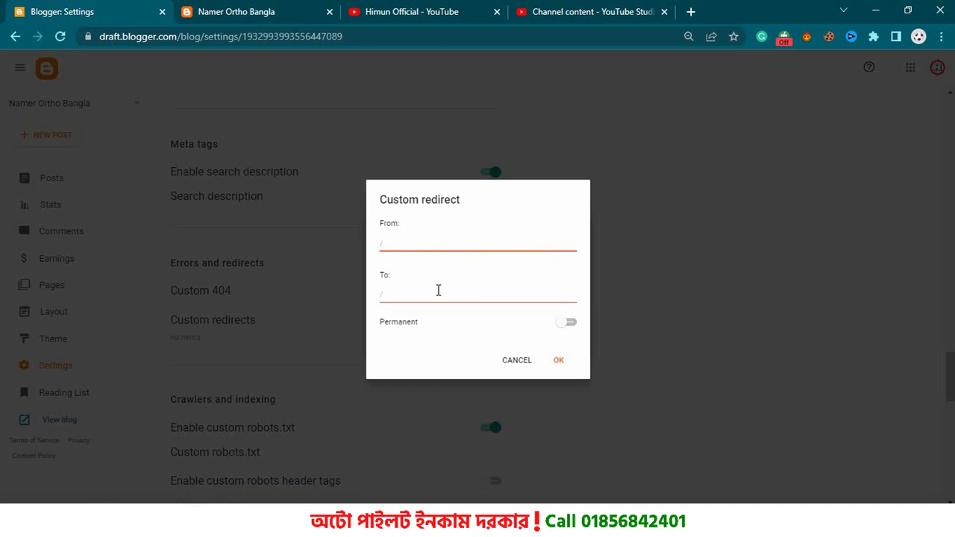
{"action": "left_click", "coordinate": [410, 300]}
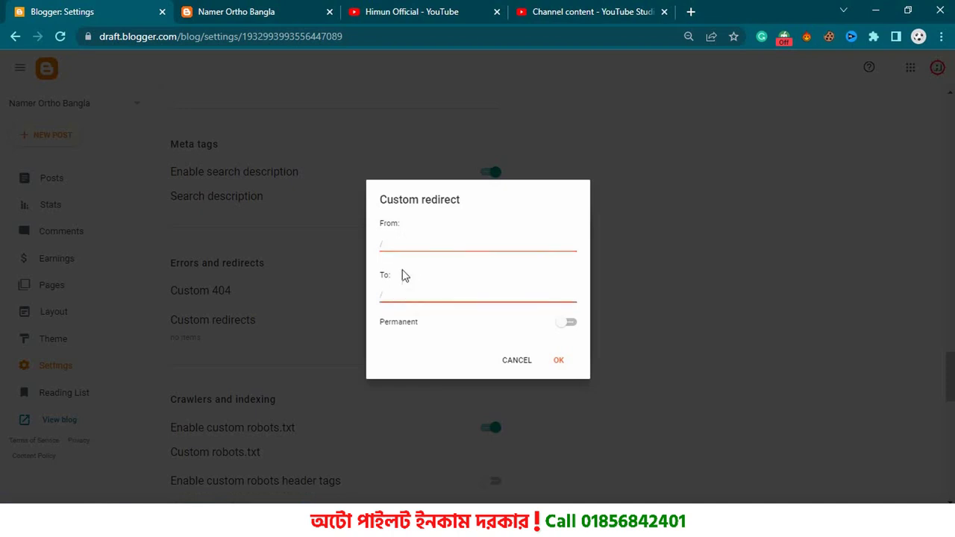
{"action": "left_click", "coordinate": [562, 328]}
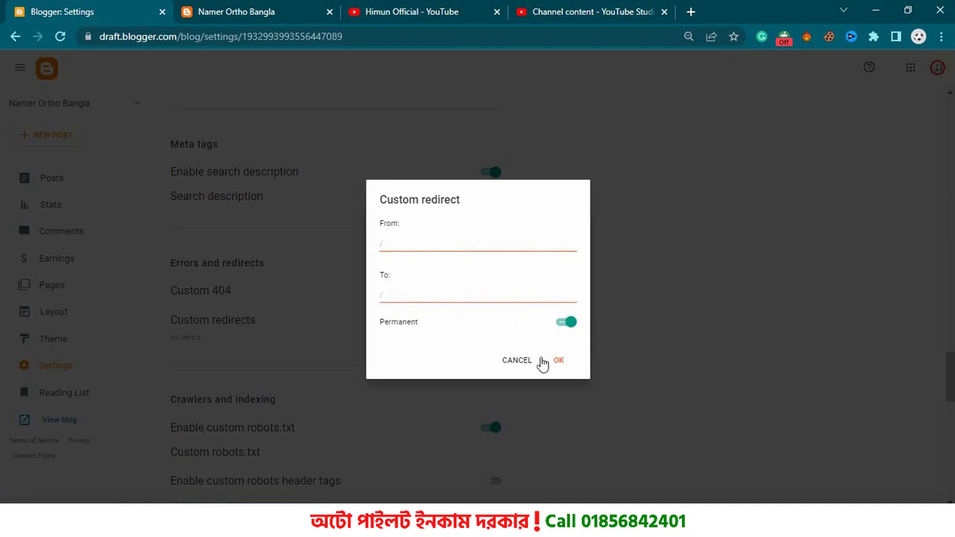
{"action": "left_click", "coordinate": [558, 360]}
{"action": "left_click", "coordinate": [714, 281]}
- Open the blog's custom robots.txt setting for editing, and open the file Custom Txt .txt from the desktop in Notepad
{"action": "scroll", "coordinate": [713, 281], "scroll_direction": "down", "scroll_amount": 3}
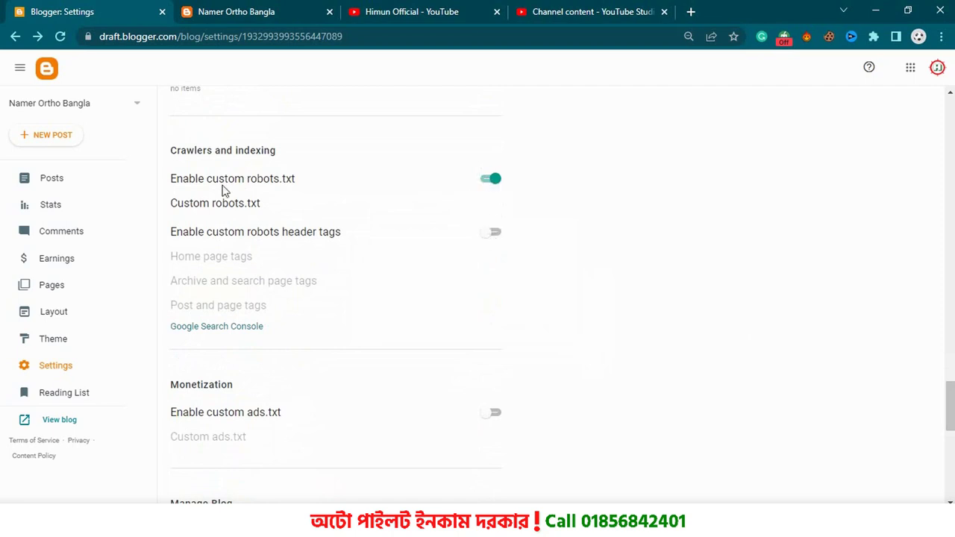
{"action": "left_click", "coordinate": [216, 210]}
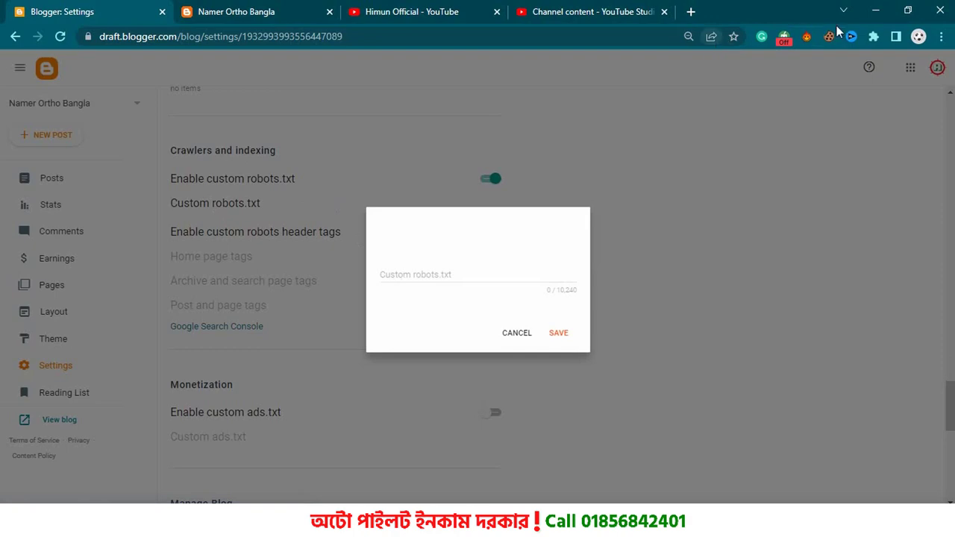
{"action": "left_click", "coordinate": [876, 11]}
{"action": "left_click", "coordinate": [441, 120]}
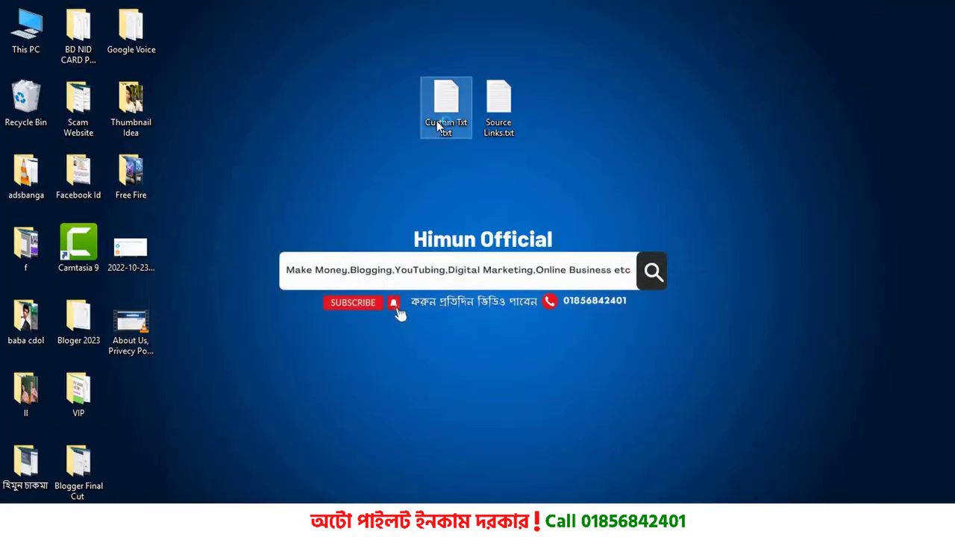
{"action": "double_click", "coordinate": [440, 125]}
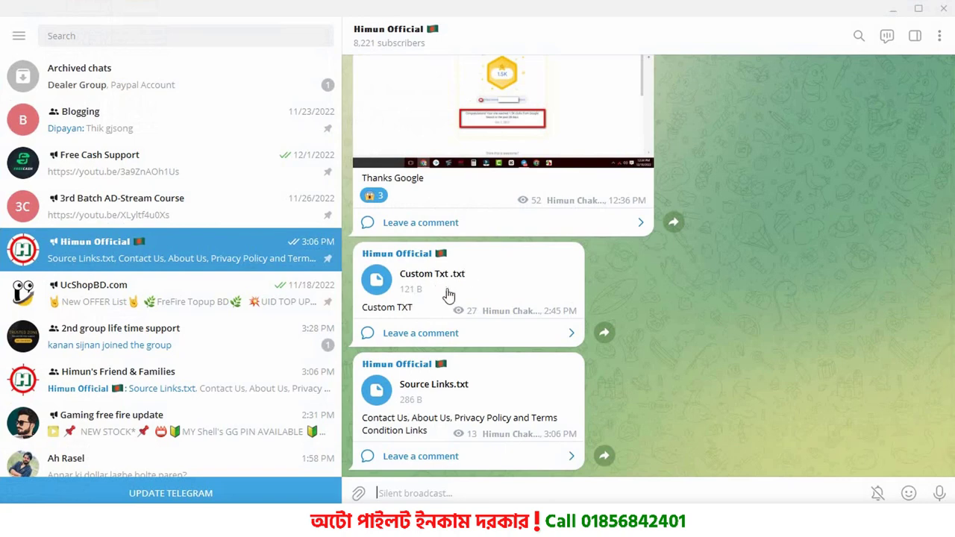
{"action": "left_click", "coordinate": [901, 8]}
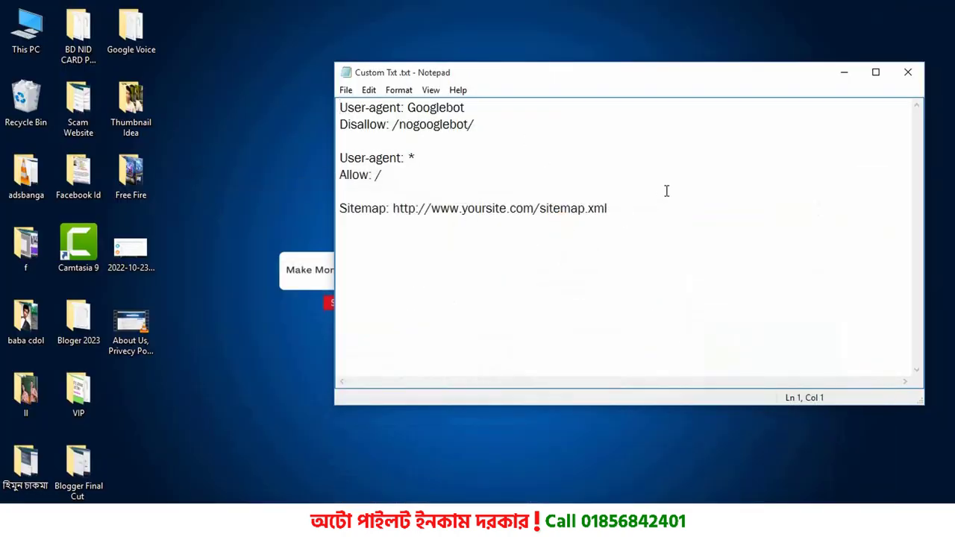
{"action": "left_click_drag", "start_coordinate": [640, 215], "coordinate": [328, 84]}
{"action": "left_click", "coordinate": [633, 219]}
{"action": "left_click_drag", "start_coordinate": [506, 208], "coordinate": [463, 211]}
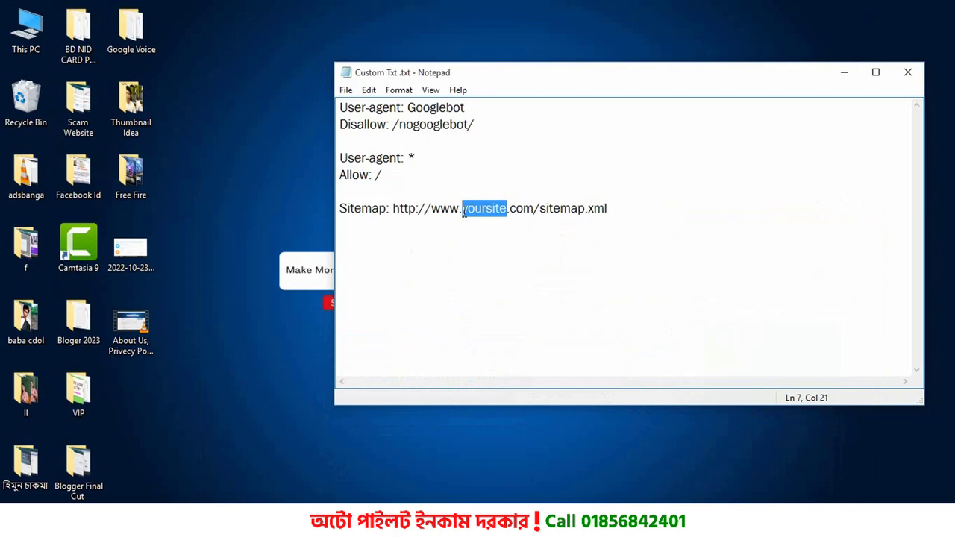
{"action": "left_click", "coordinate": [505, 212]}
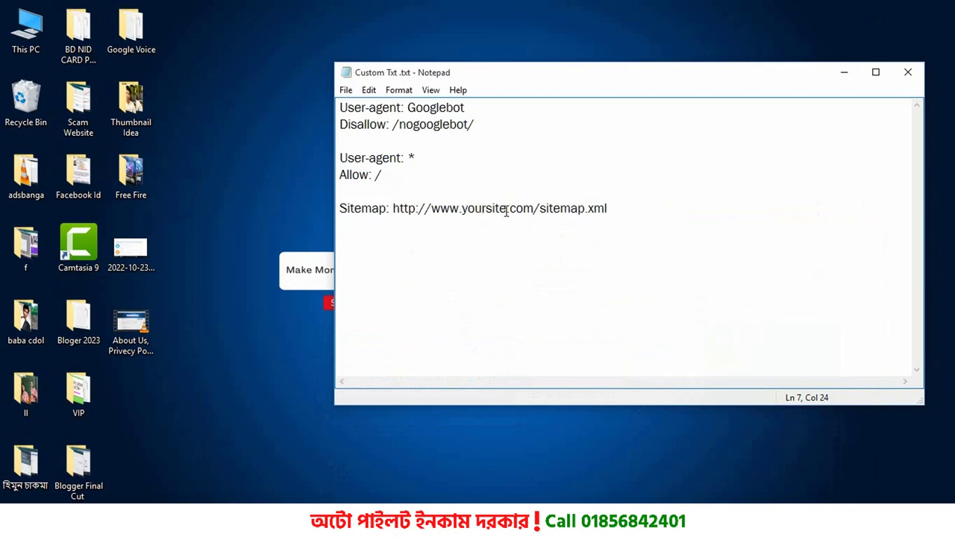
{"action": "left_click_drag", "start_coordinate": [507, 211], "coordinate": [462, 212]}
{"action": "left_click", "coordinate": [464, 209]}
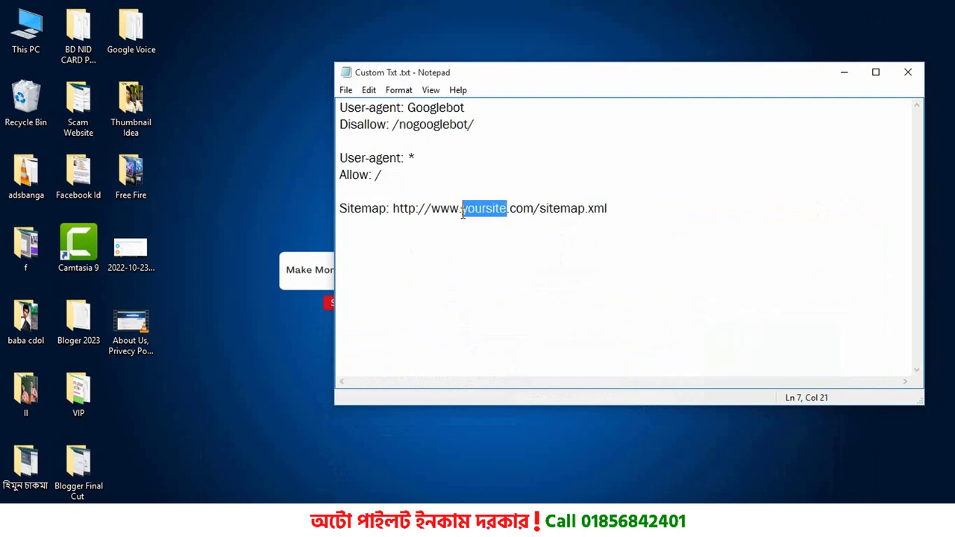
{"action": "type", "text": "n"}
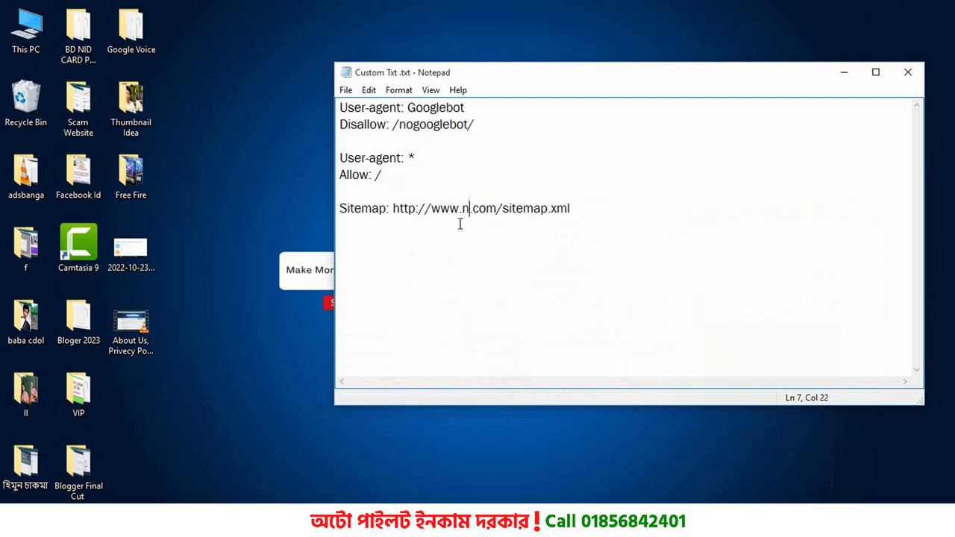
{"action": "type", "text": "amerorthobangla"}
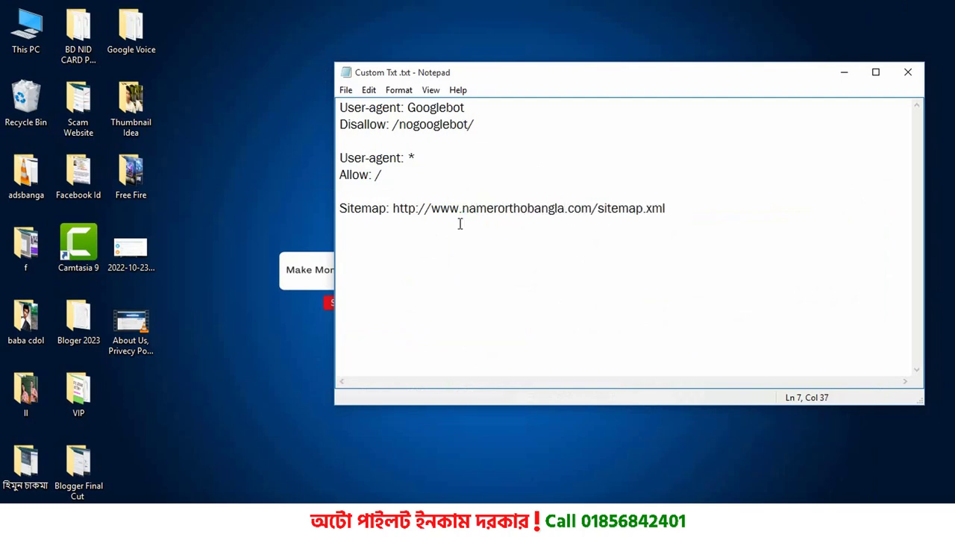
- Copy the entire robots text from Notepad into the blog's Custom robots.txt setting in Blogger and save it
{"action": "key", "text": "ctrl+a"}
{"action": "right_click", "coordinate": [378, 111]}
{"action": "left_click", "coordinate": [454, 158]}
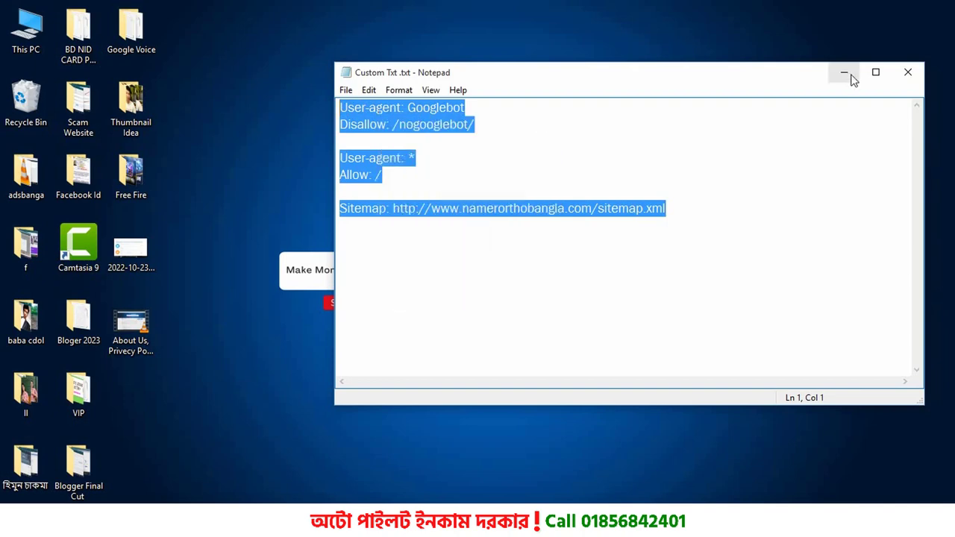
{"action": "left_click", "coordinate": [843, 72]}
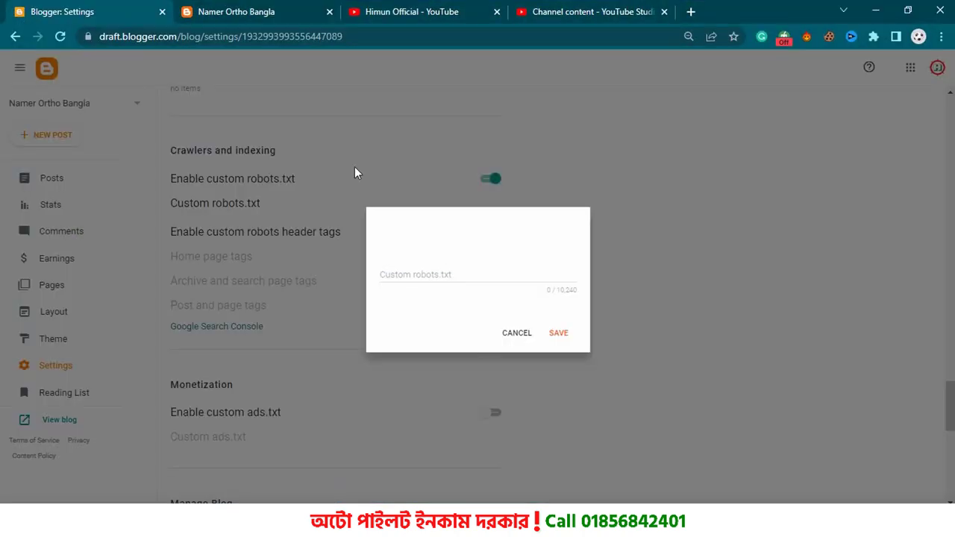
{"action": "left_click", "coordinate": [451, 257]}
{"action": "key", "text": "ctrl+v"}
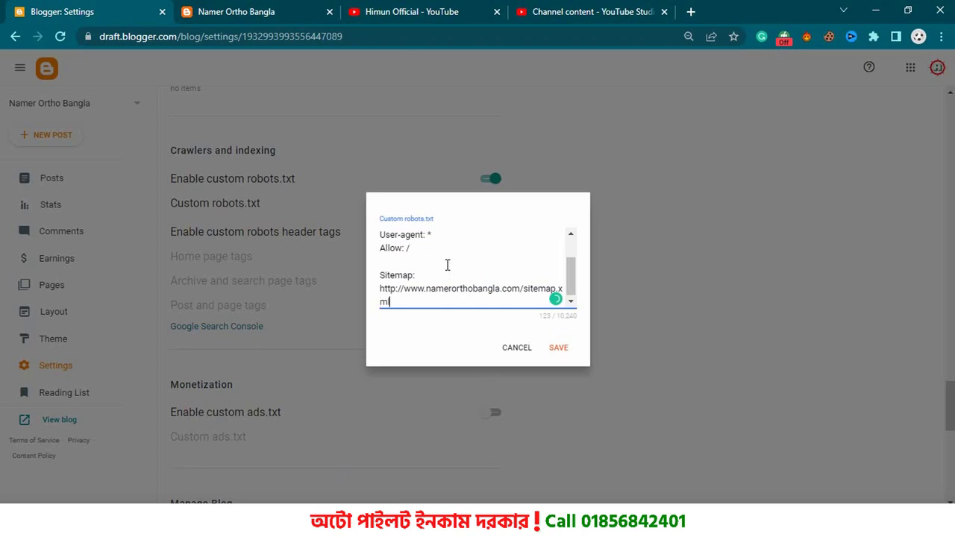
{"action": "left_click", "coordinate": [558, 348]}
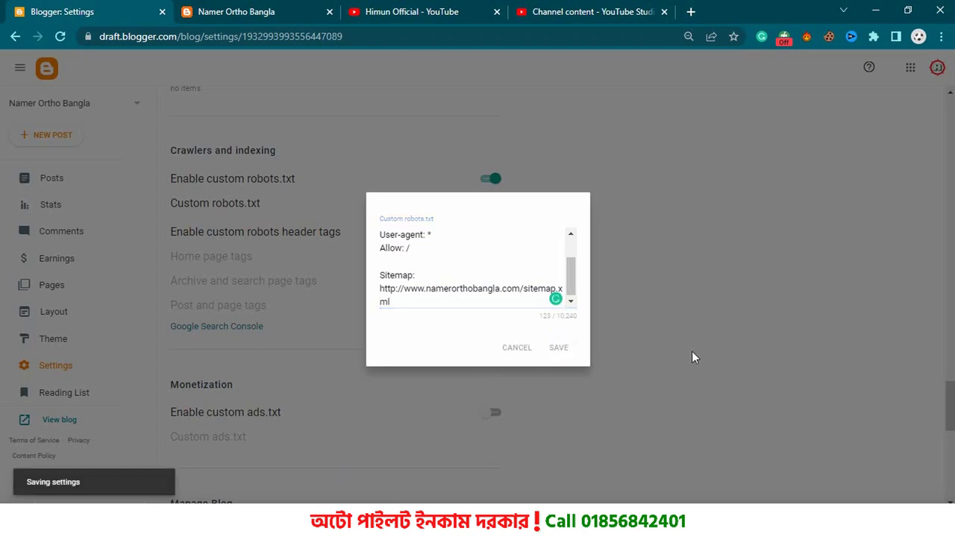